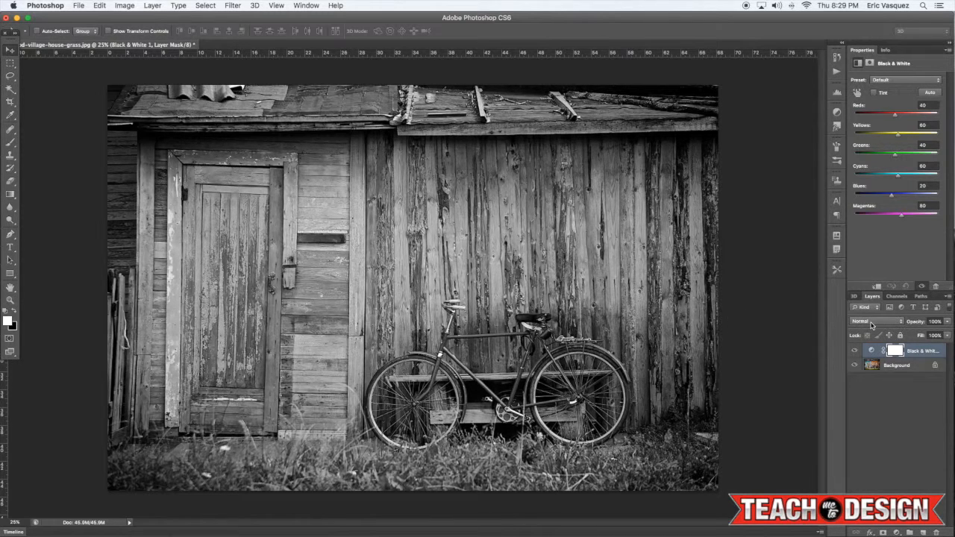
- Set the Black & White adjustment layer's blend mode to Luminosity and its Reds value to 133
left_click(871, 322)
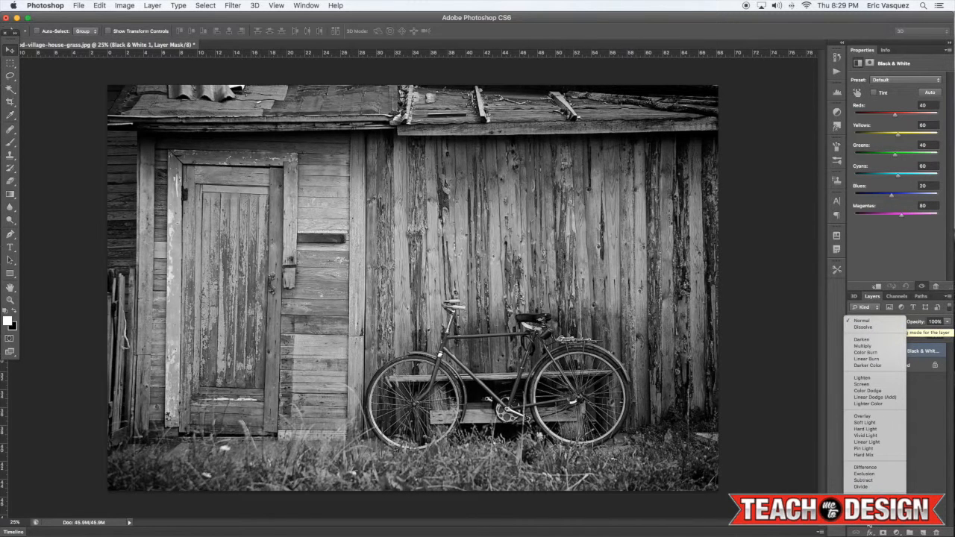
left_click(865, 485)
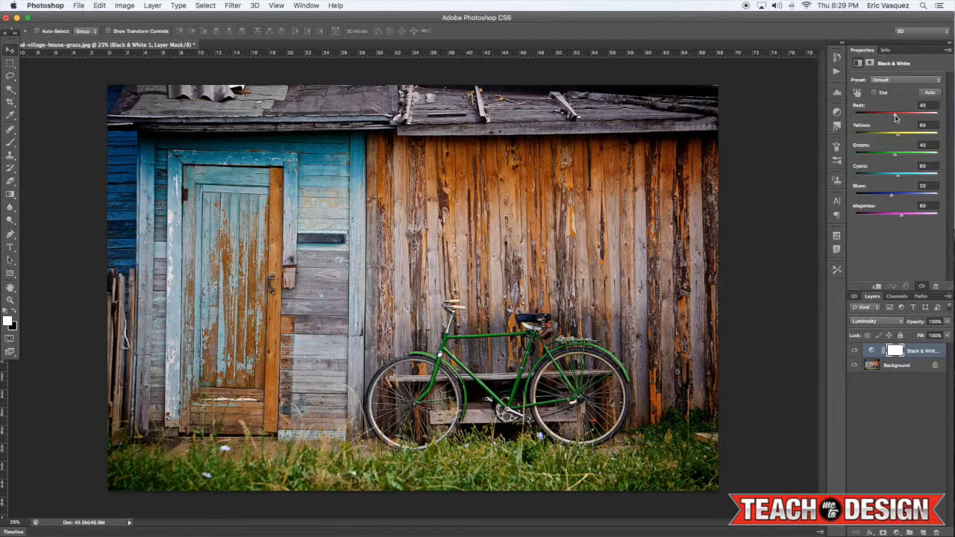
left_click_drag(893, 117, 880, 117)
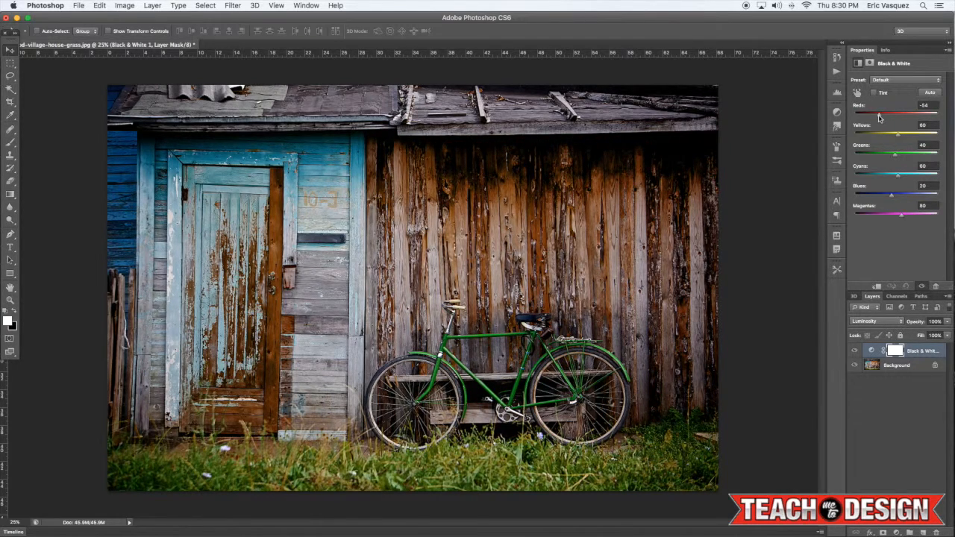
left_click_drag(879, 117, 912, 116)
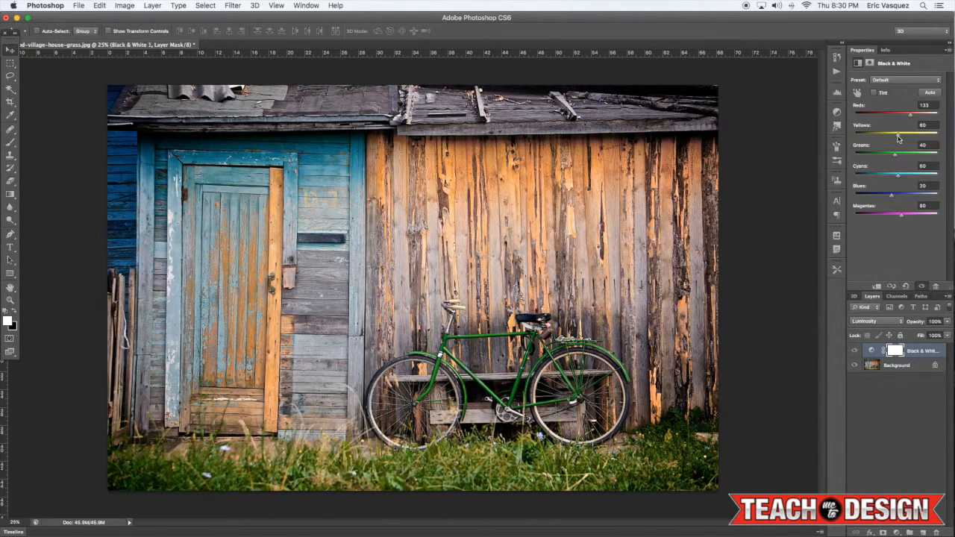
- Set the Black & White adjustment's Yellows to 50, Greens to 89, Cyans to 169, Blues to -57 and Magentas to 47
left_click_drag(897, 138, 917, 176)
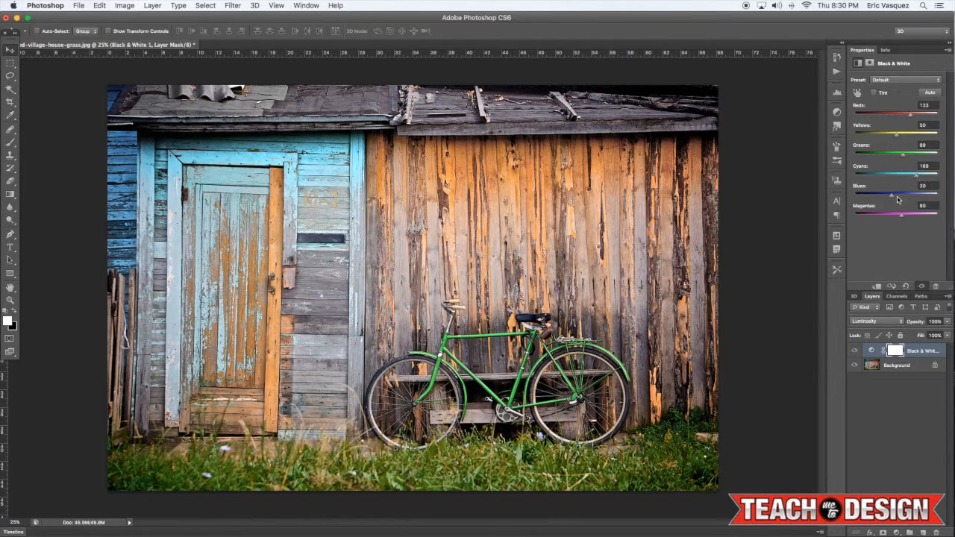
left_click_drag(893, 198, 666, 262)
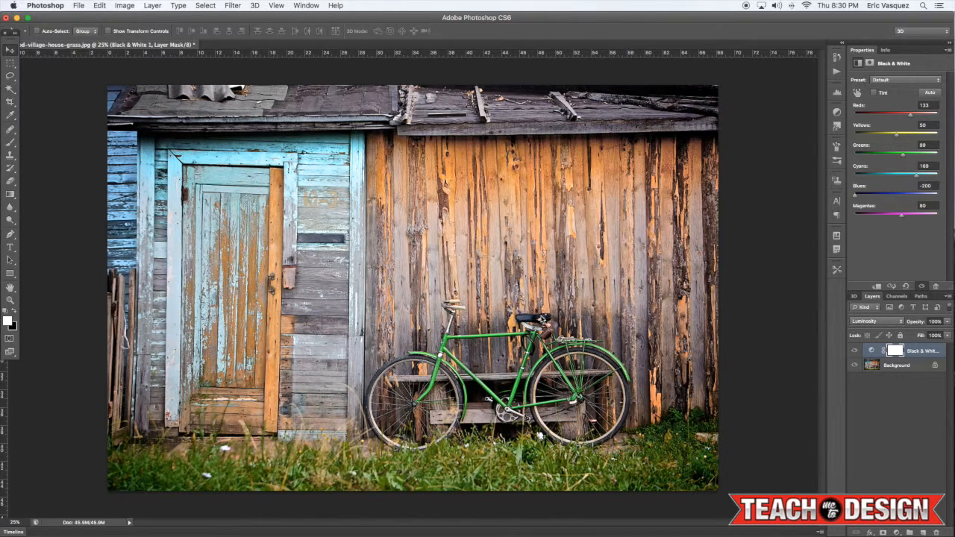
left_click(866, 195)
left_click(877, 196)
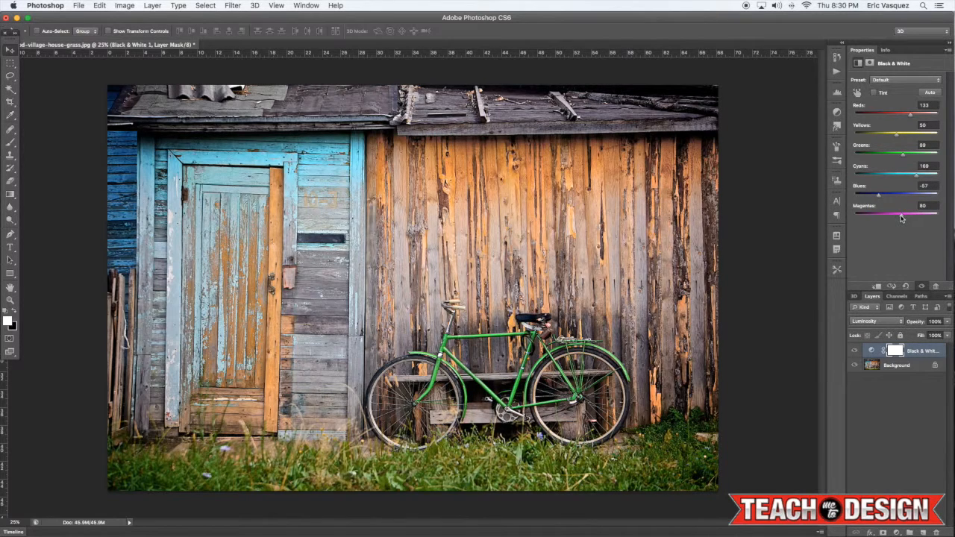
mouse_move(886, 216)
left_mouse_down()
mouse_move(918, 216)
mouse_move(876, 216)
mouse_move(914, 216)
mouse_move(881, 217)
mouse_move(903, 217)
mouse_move(892, 217)
left_mouse_up()
- Toggle the Black & White layer's visibility repeatedly to compare the photo with and without the tonal adjustment
left_click(855, 352)
left_click(856, 352)
left_click(855, 352)
left_click(855, 352)
left_click(855, 352)
left_click(855, 352)
left_click(856, 352)
left_click(855, 352)
- Invert the adjustment's layer mask to black and set up a white brush at 900 px and 40% opacity
key("super+i")
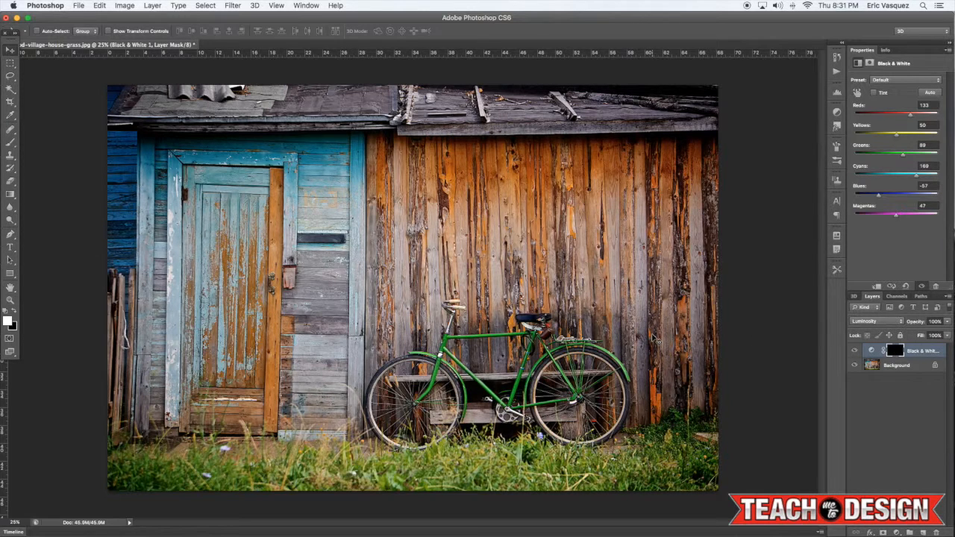
key("b")
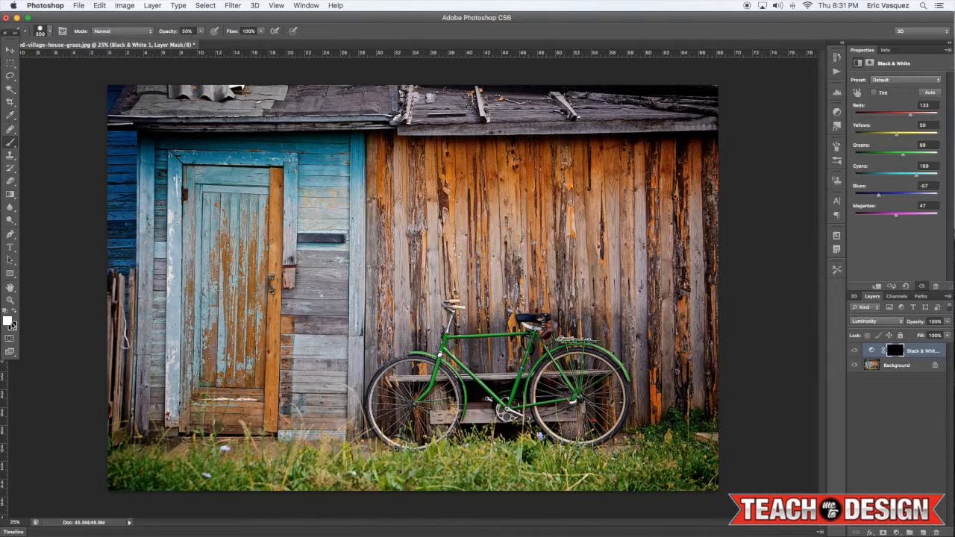
key("bracketright")
key("bracketright")
key("bracketright")
key("bracketright")
key("bracketright")
key("bracketright")
key("bracketright")
key("bracketright")
key("bracketleft")
key("bracketright")
key("bracketright")
key("bracketleft")
key("bracketleft")
key("bracketright")
key("bracketright")
key("bracketleft")
key("bracketleft")
key("bracketright")
key("bracketright")
key("bracketright")
key("bracketleft")
key("bracketleft")
key("4")
- Paint white on the layer mask over the blue boards and the upper part of the door
left_click(166, 175)
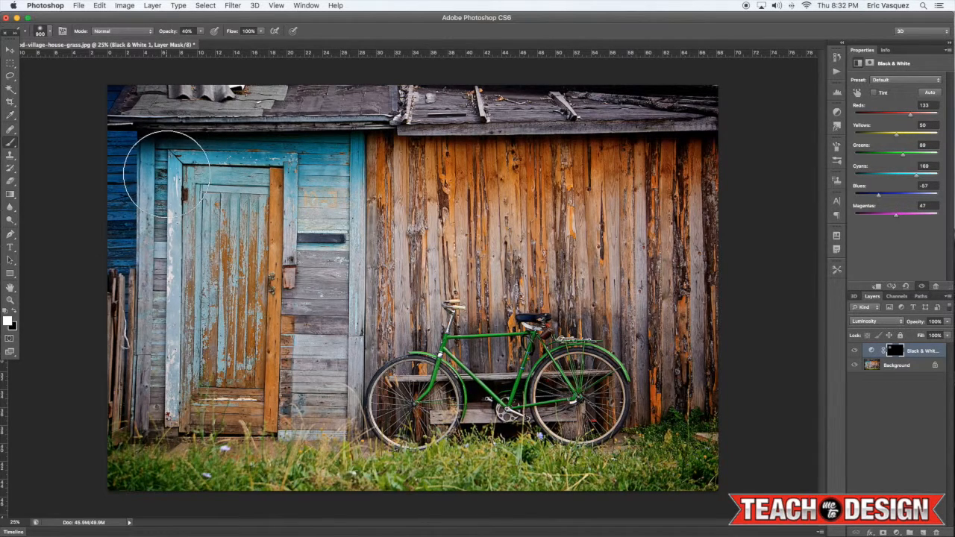
left_click(279, 176)
left_click(322, 176)
left_click(325, 178)
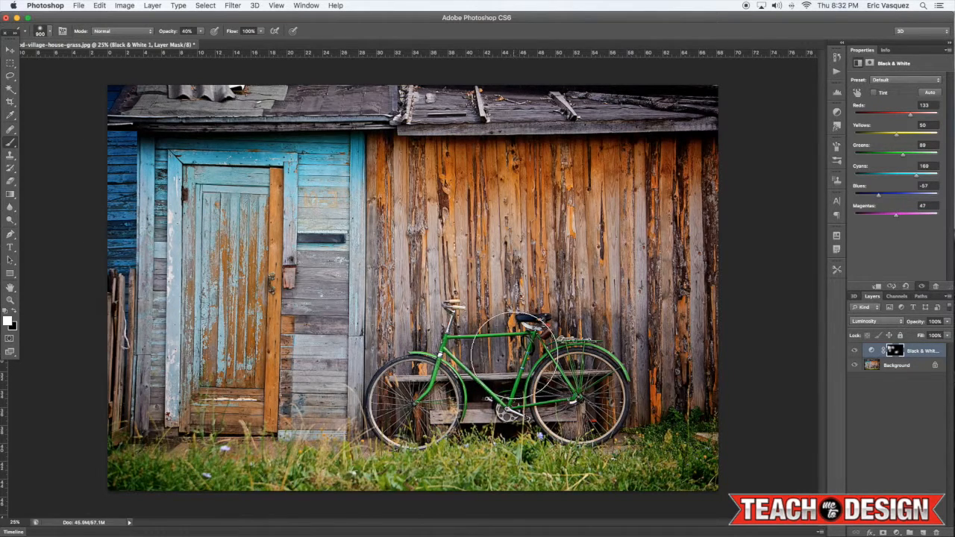
- Reduce the brush size progressively and paint white on the mask over the green bicycle's frame and fenders
key("bracketleft")
key("bracketleft")
key("bracketleft")
key("bracketleft")
key("bracketleft")
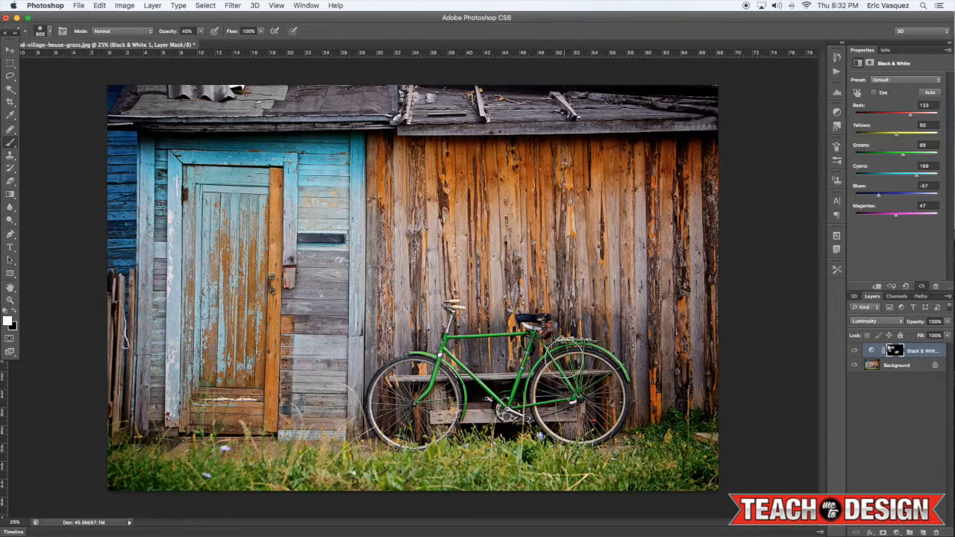
key("bracketleft")
key("bracketleft")
key("bracketleft")
key("bracketleft")
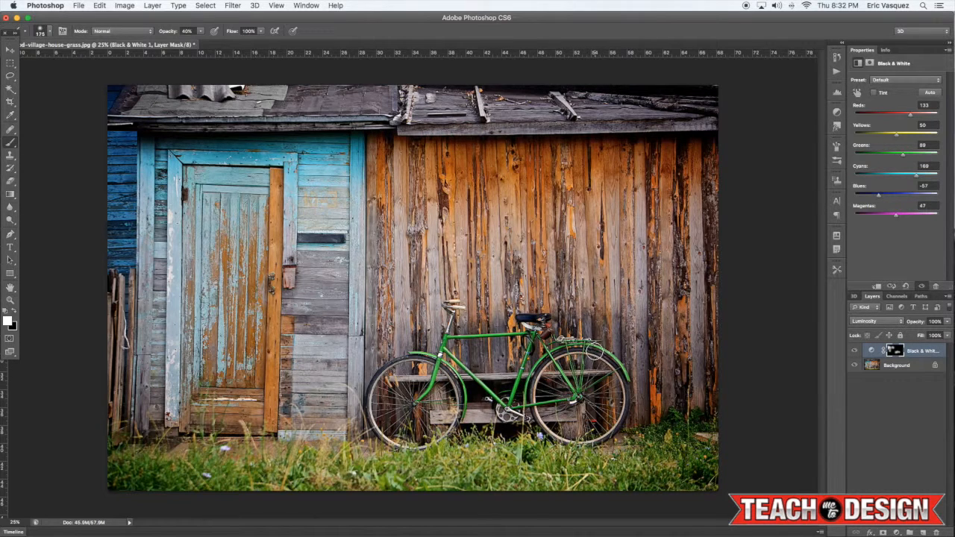
key("bracketleft")
key("bracketleft")
key("bracketleft")
key("bracketleft")
- Enlarge the brush to 900 px and paint white on the mask along the grass at the photo's lower edge
key("bracketright")
key("bracketright")
key("bracketright")
key("bracketright")
key("bracketright")
key("bracketright")
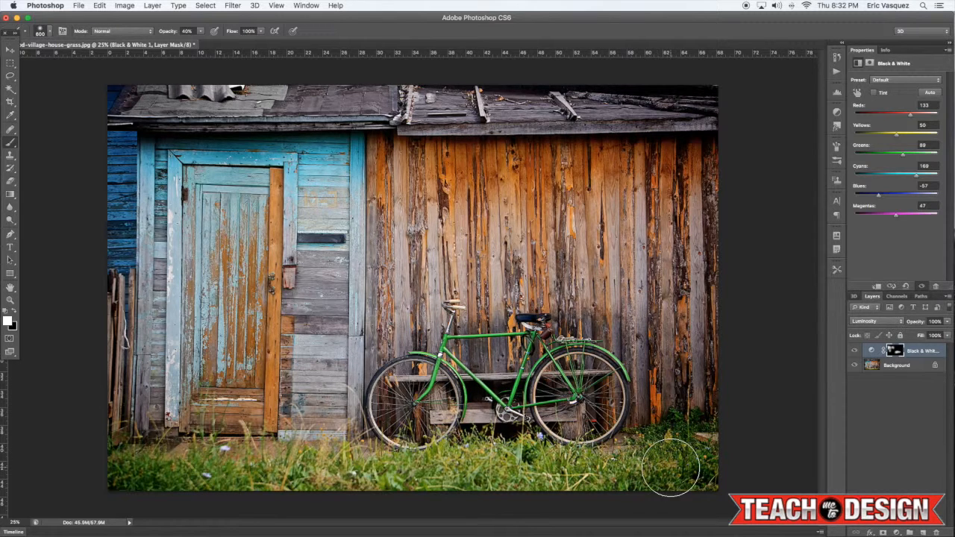
key("bracketright")
key("bracketright")
key("bracketright")
left_click(501, 470)
left_click(156, 470)
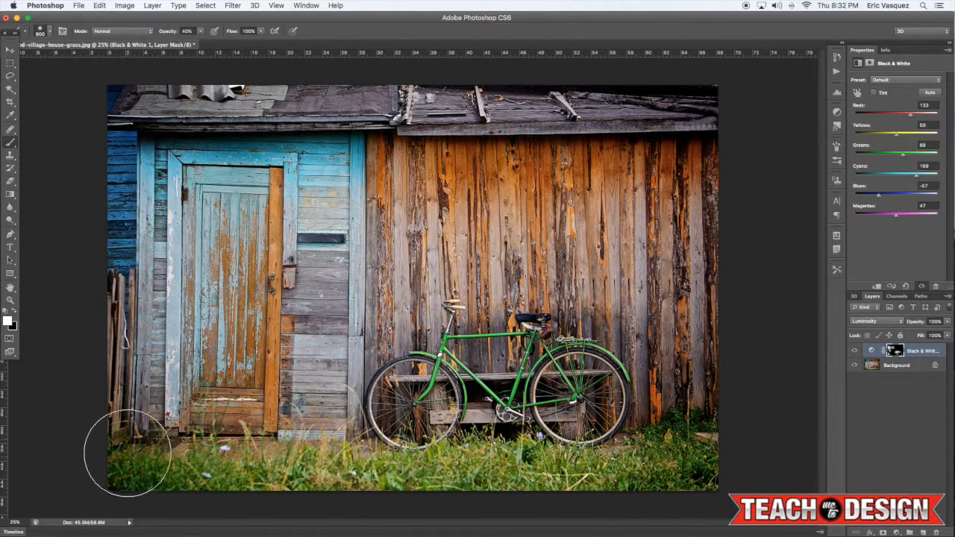
- Enlarge the brush to 1300 px, paint white on the mask across the orange plank wall, and reduce the brush size again
key("bracketright")
key("bracketright")
key("bracketright")
key("bracketright")
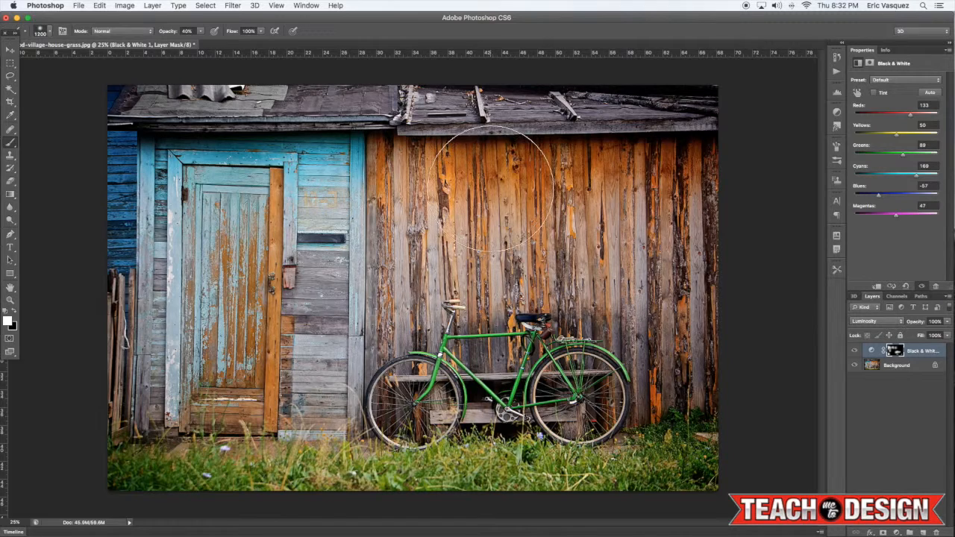
mouse_move(535, 195)
left_mouse_down()
mouse_move(651, 186)
mouse_move(679, 202)
left_mouse_up()
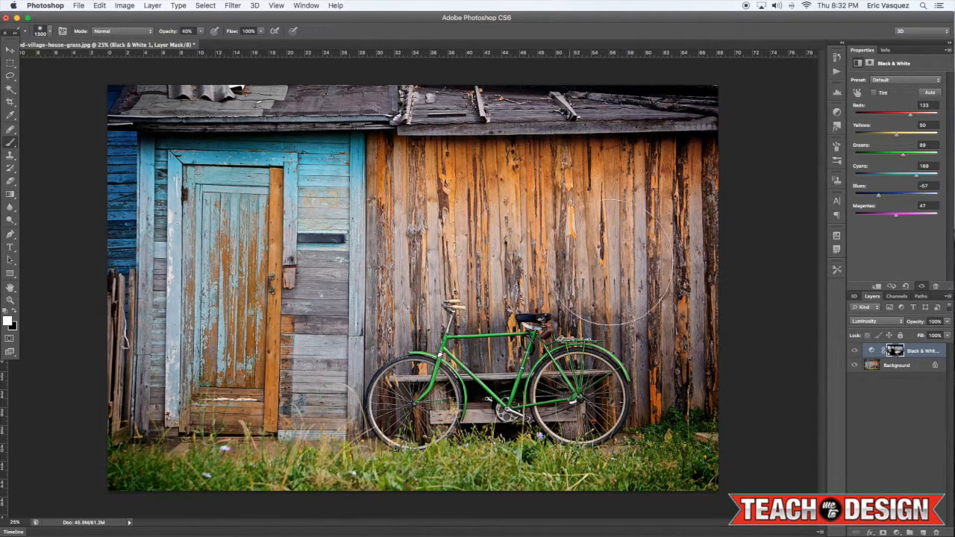
key("bracketleft")
key("bracketleft")
key("bracketleft")
key("bracketleft")
key("bracketleft")
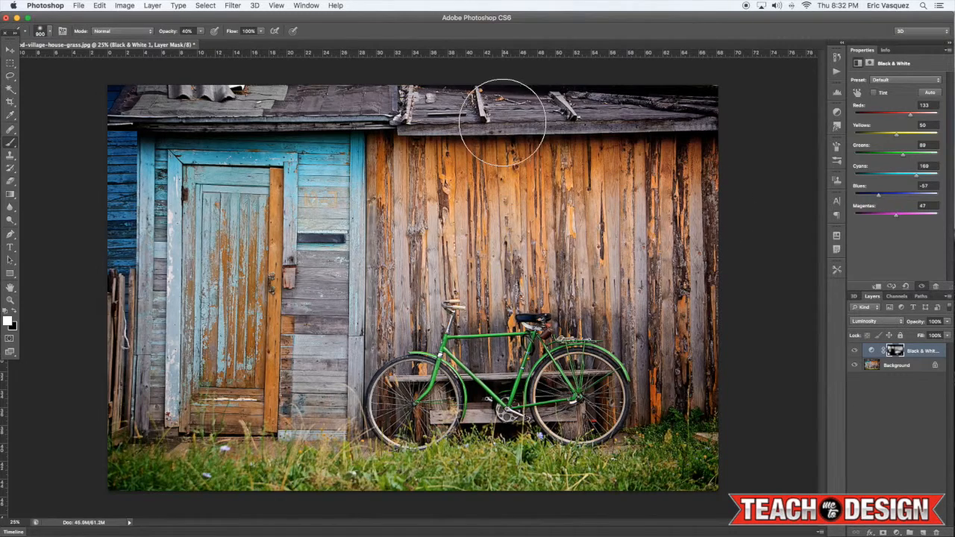
- Switch the masked Black & White layer off and on several times to compare before and after the selective painting
left_click(855, 351)
left_click(854, 351)
left_click(855, 351)
left_click(854, 350)
left_click(854, 351)
left_click(855, 351)
left_click(855, 350)
left_click(855, 350)
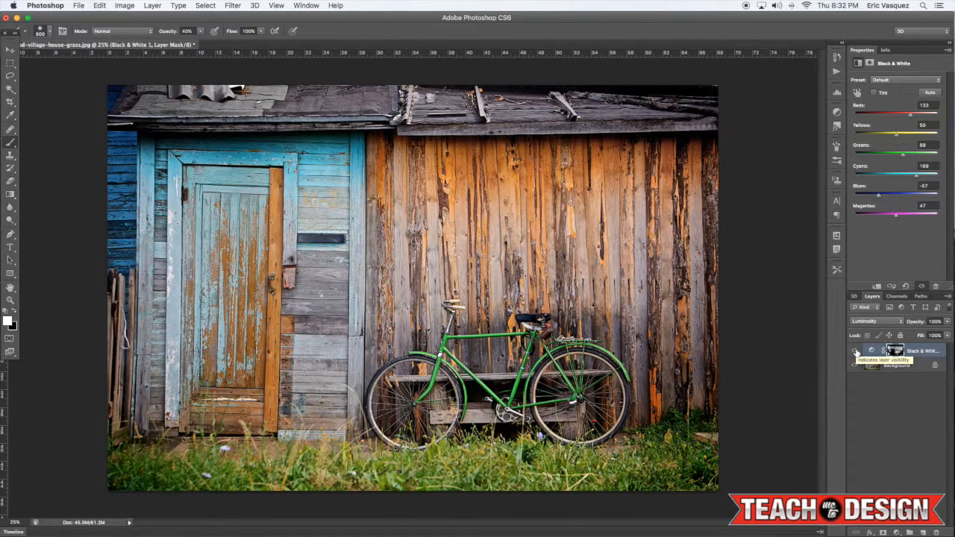